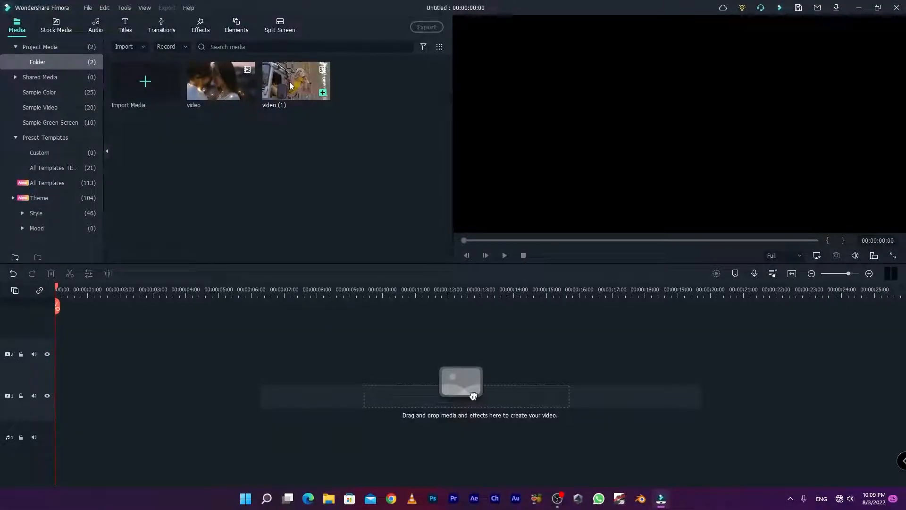
Place the video (1) clip at the start of the first video track, preview it and return the playhead to the beginning.
{"action": "left_click_drag", "start_coordinate": [290, 85], "coordinate": [59, 399]}
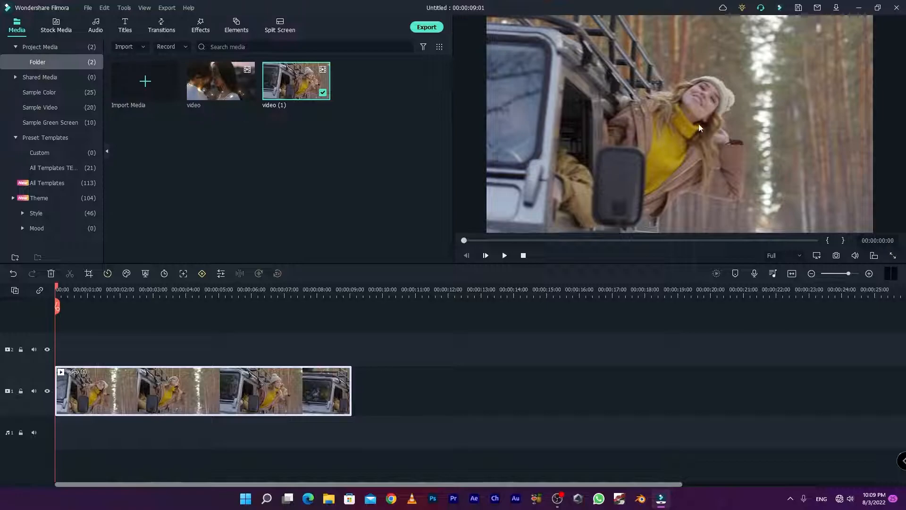
{"action": "key", "text": "space"}
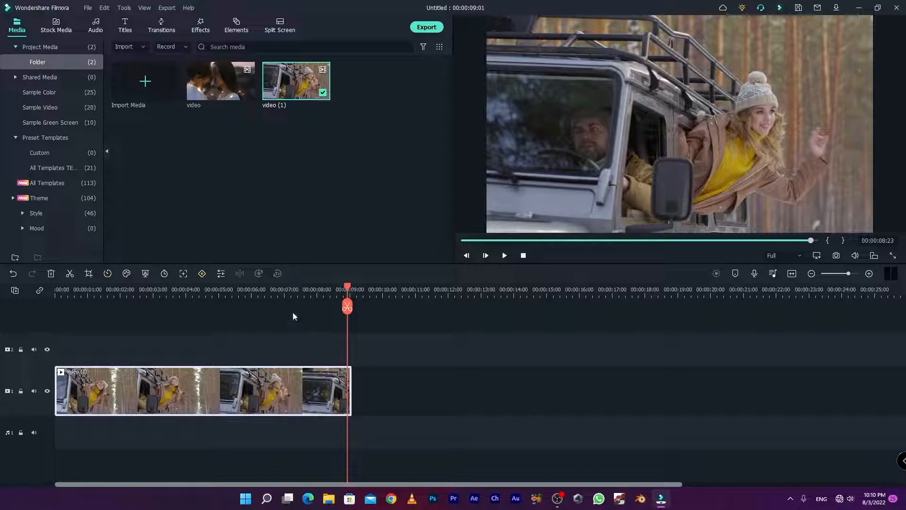
{"action": "left_click_drag", "start_coordinate": [348, 291], "coordinate": [338, 291]}
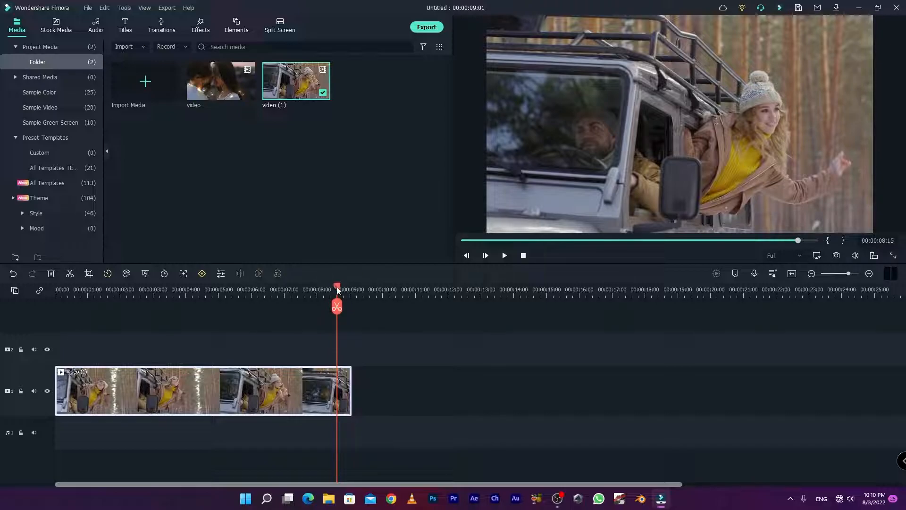
{"action": "left_click_drag", "start_coordinate": [336, 287], "coordinate": [56, 291]}
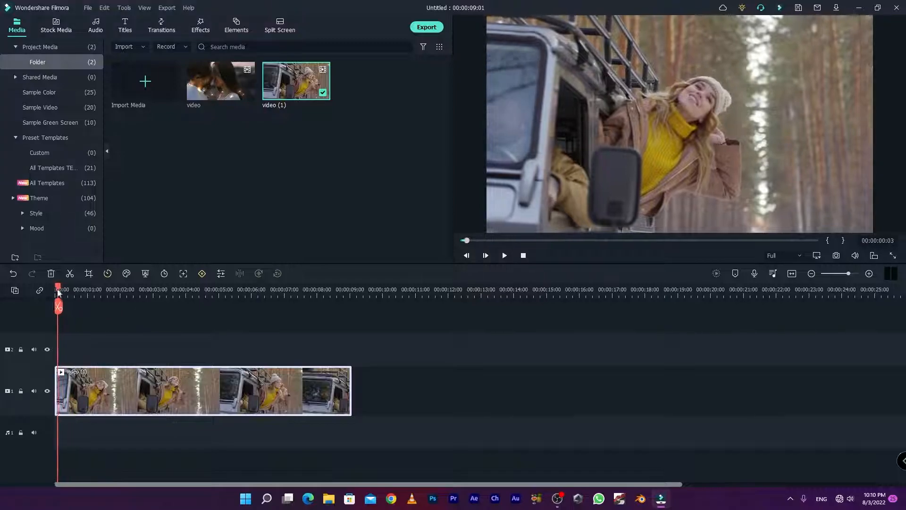
Enable motion tracking on the video (1) clip, fit the tracking box around the woman's face and run the tracking.
{"action": "left_click", "coordinate": [182, 275]}
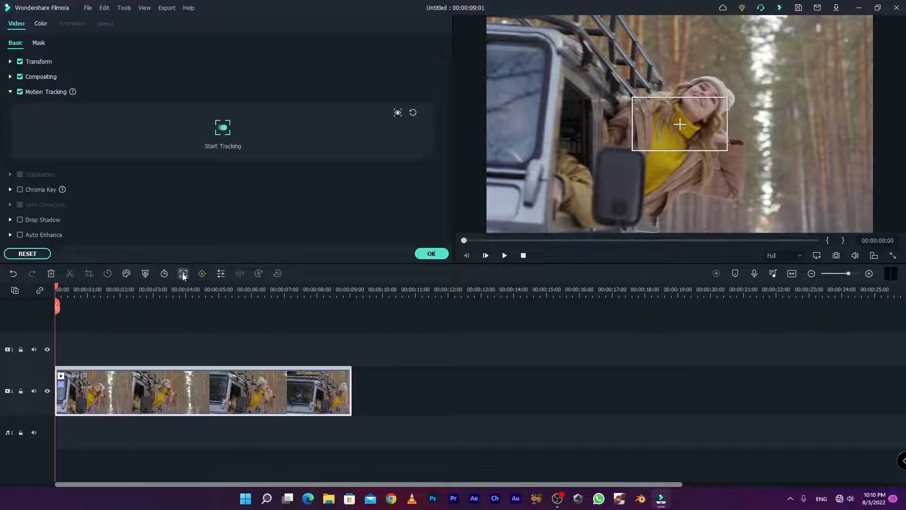
{"action": "left_click_drag", "start_coordinate": [676, 126], "coordinate": [701, 106]}
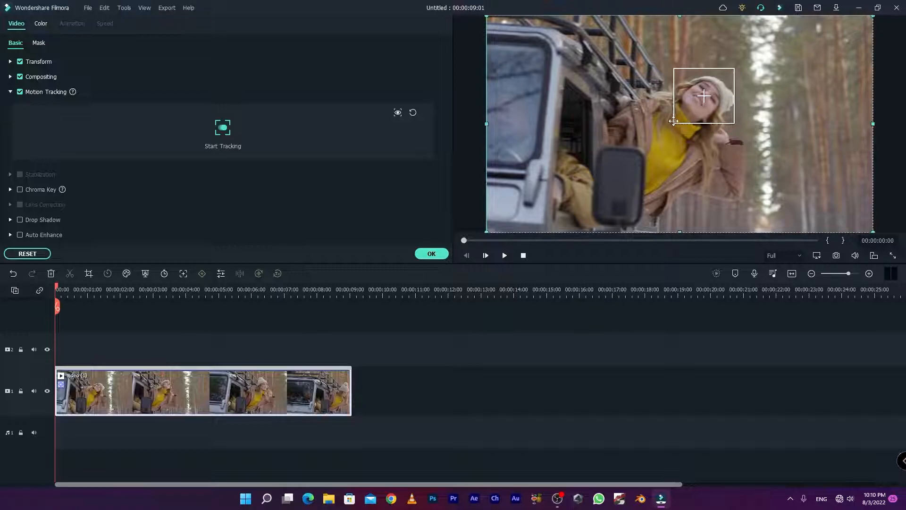
{"action": "left_click_drag", "start_coordinate": [704, 95], "coordinate": [703, 97]}
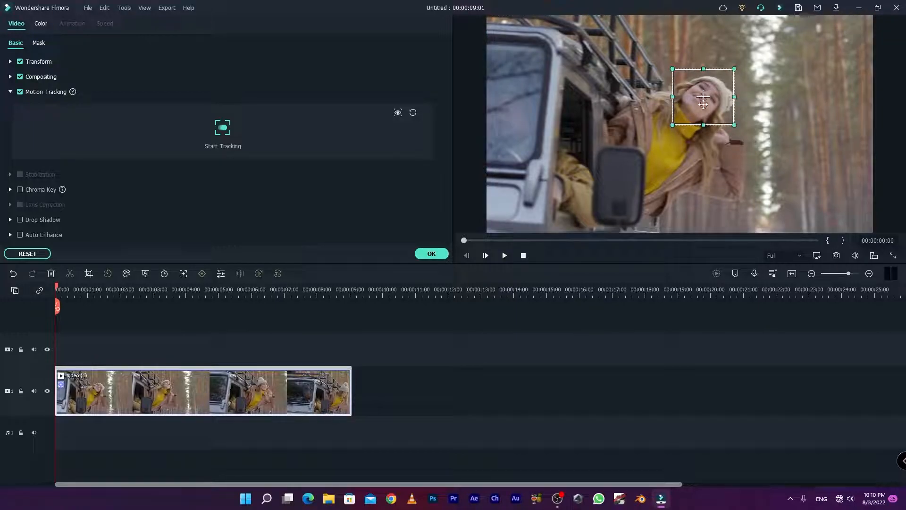
{"action": "left_click", "coordinate": [224, 129]}
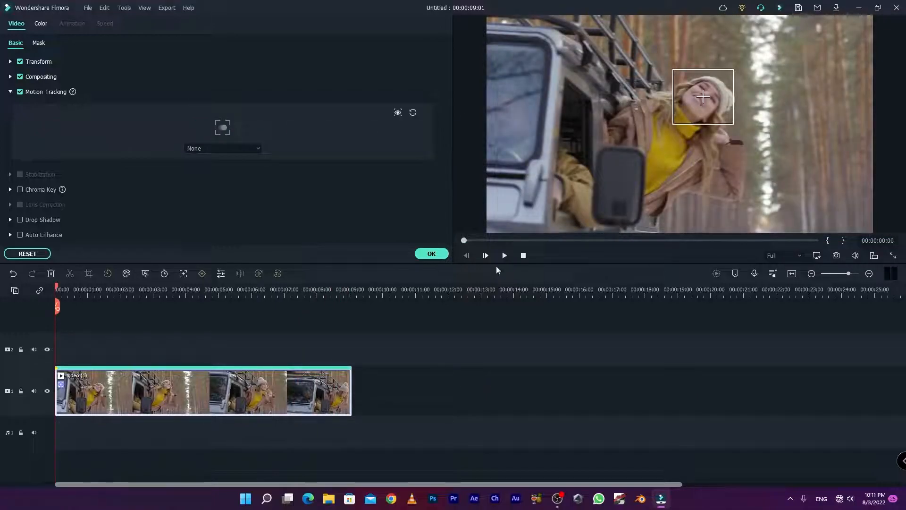
{"action": "left_click", "coordinate": [431, 254]}
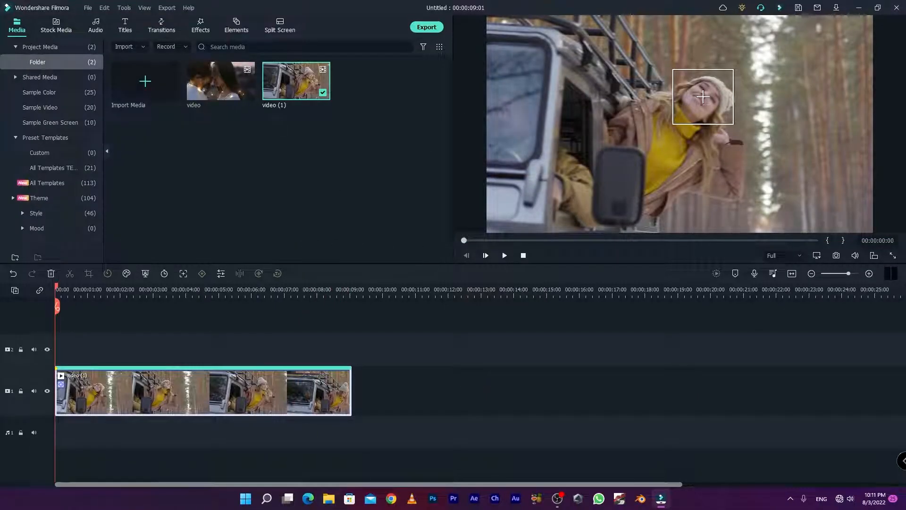
Show the Utility effects and locate the Mosaic effect.
{"action": "left_click", "coordinate": [201, 29]}
{"action": "mouse_move", "coordinate": [145, 138]}
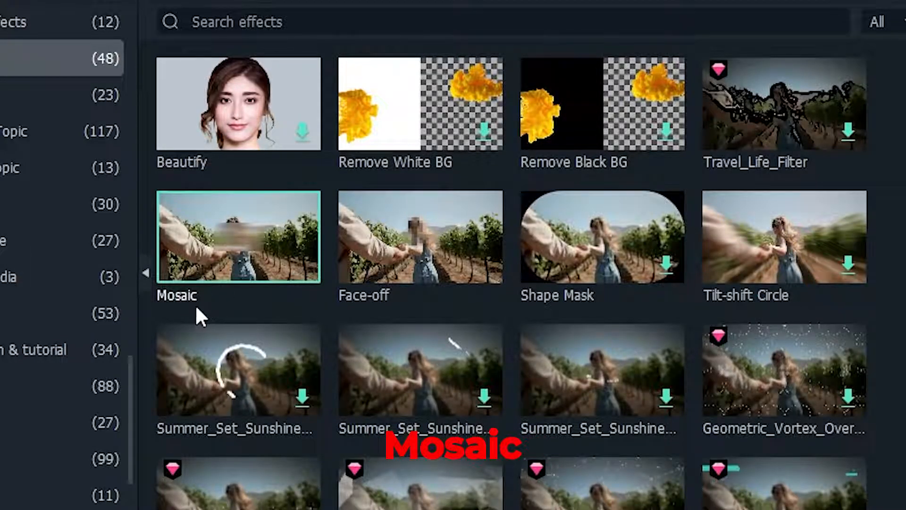
{"action": "left_click", "coordinate": [319, 33]}
{"action": "mouse_move", "coordinate": [225, 273]}
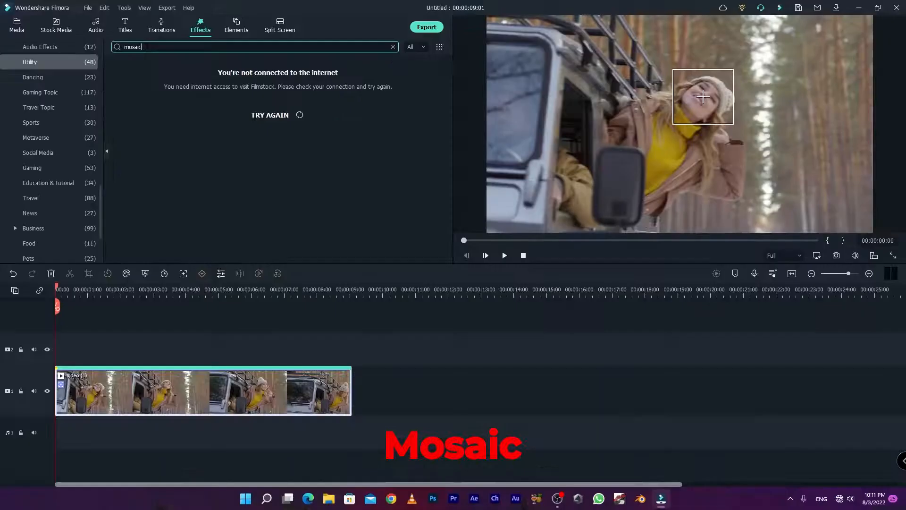
{"action": "left_click_drag", "start_coordinate": [141, 47], "coordinate": [130, 47]}
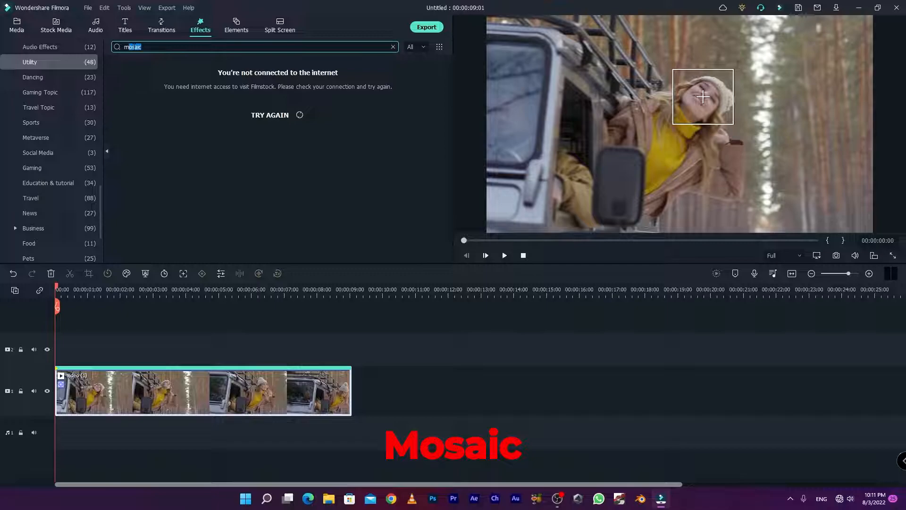
{"action": "left_click", "coordinate": [393, 48]}
Add the Mosaic effect on the second video track above the video (1) clip and extend it to the clip's end.
{"action": "mouse_move", "coordinate": [144, 147]}
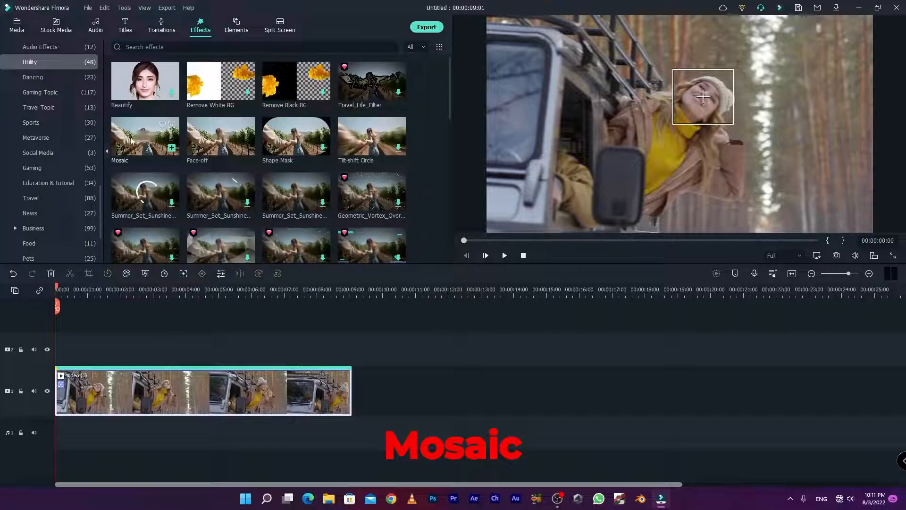
{"action": "left_click_drag", "start_coordinate": [126, 131], "coordinate": [62, 347]}
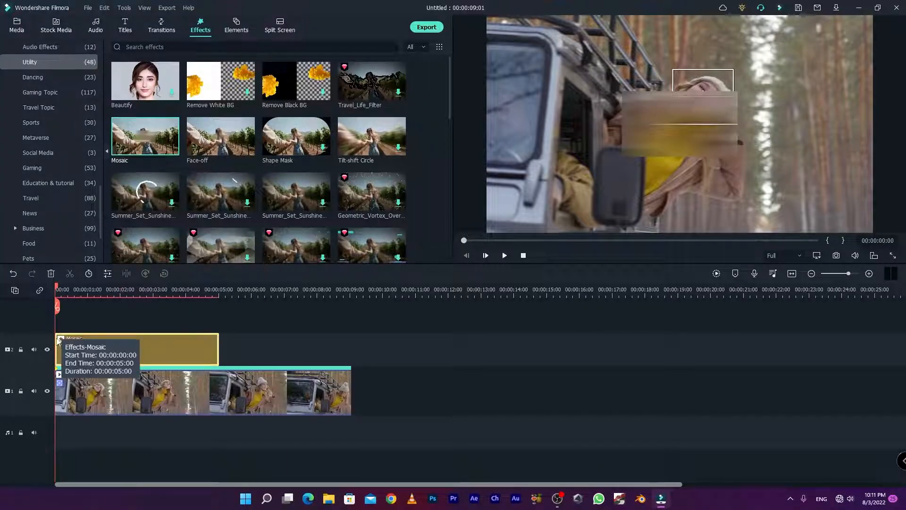
{"action": "left_click_drag", "start_coordinate": [219, 341], "coordinate": [351, 365]}
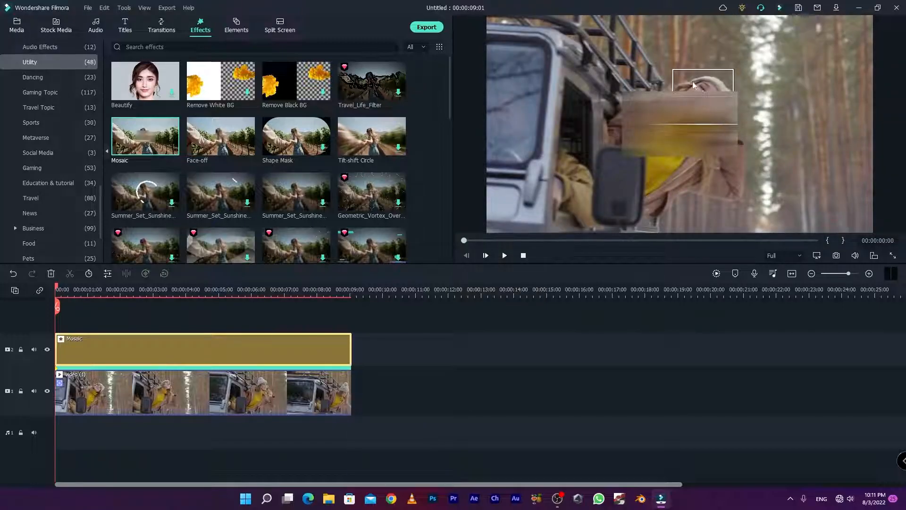
Give the Mosaic effect the pixelated block type and a Blur Amount of 76, and fit its area over the woman's face.
{"action": "double_click", "coordinate": [173, 354]}
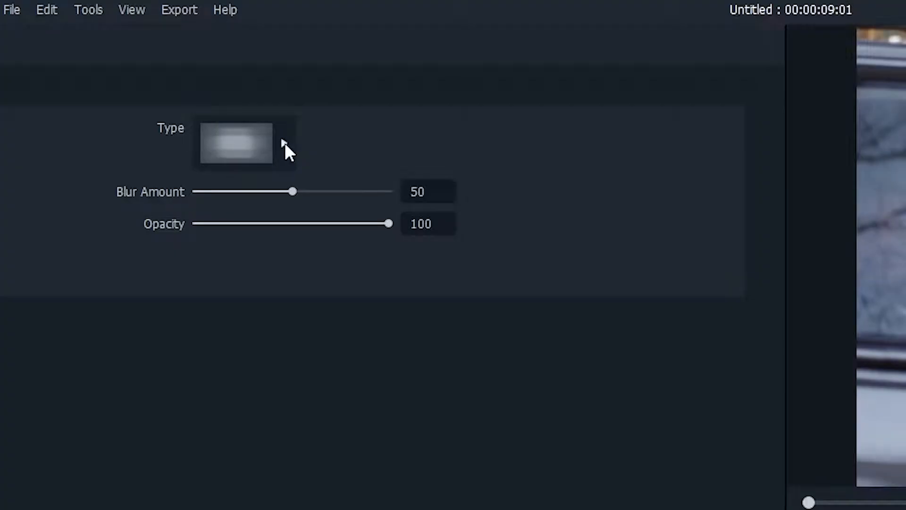
{"action": "left_click", "coordinate": [284, 142]}
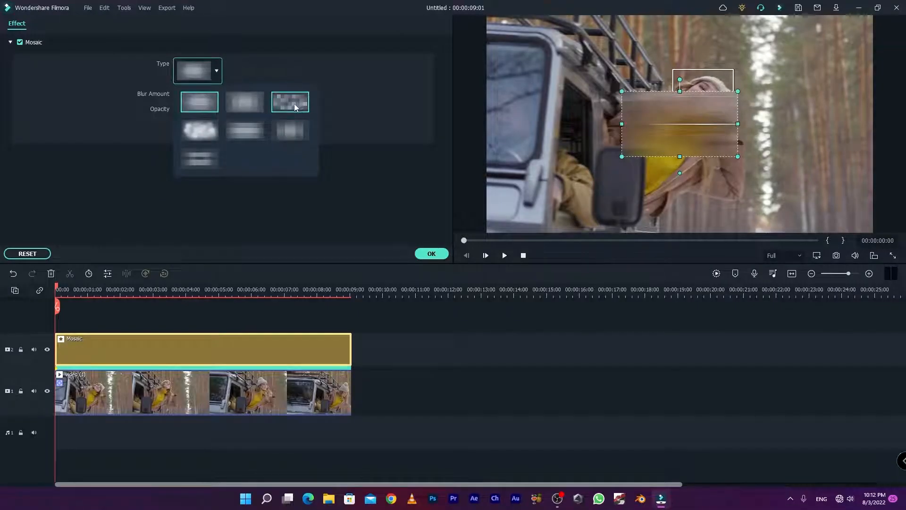
{"action": "left_click", "coordinate": [291, 103]}
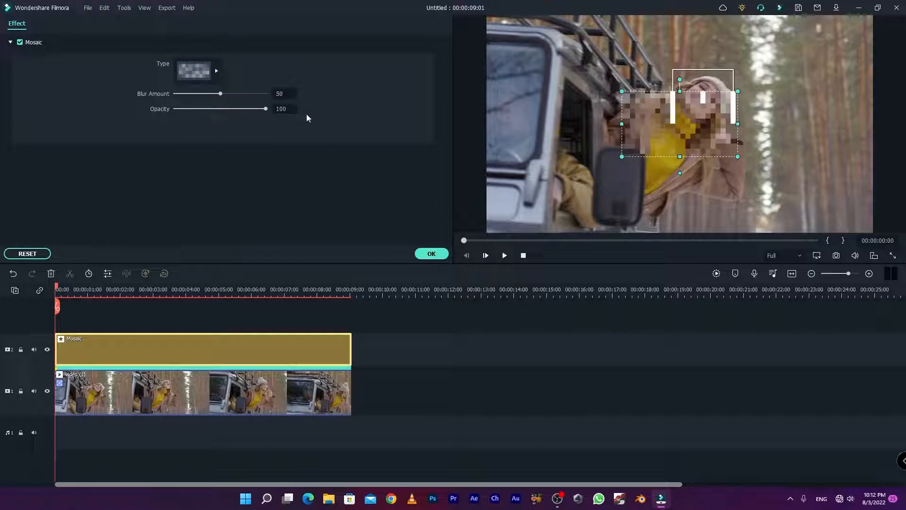
{"action": "left_click_drag", "start_coordinate": [220, 96], "coordinate": [245, 97]}
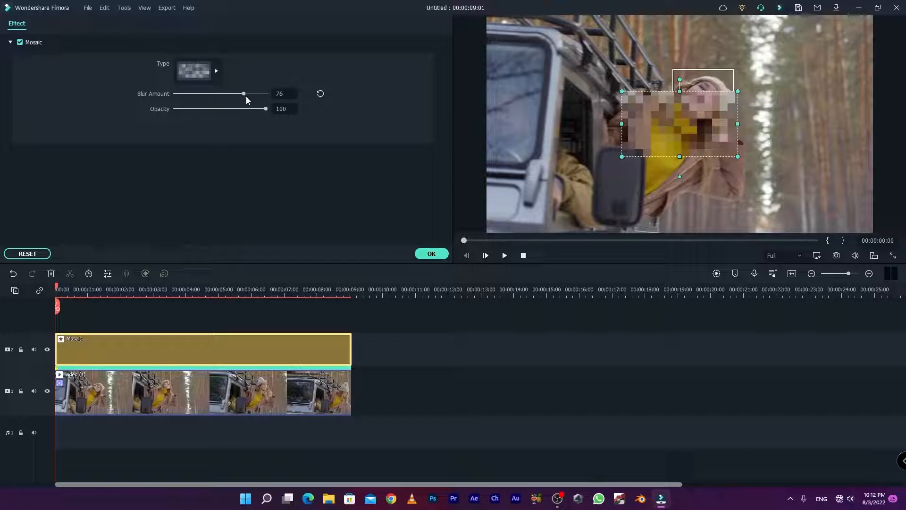
{"action": "left_click_drag", "start_coordinate": [694, 143], "coordinate": [720, 119]}
{"action": "left_click_drag", "start_coordinate": [651, 132], "coordinate": [705, 115]}
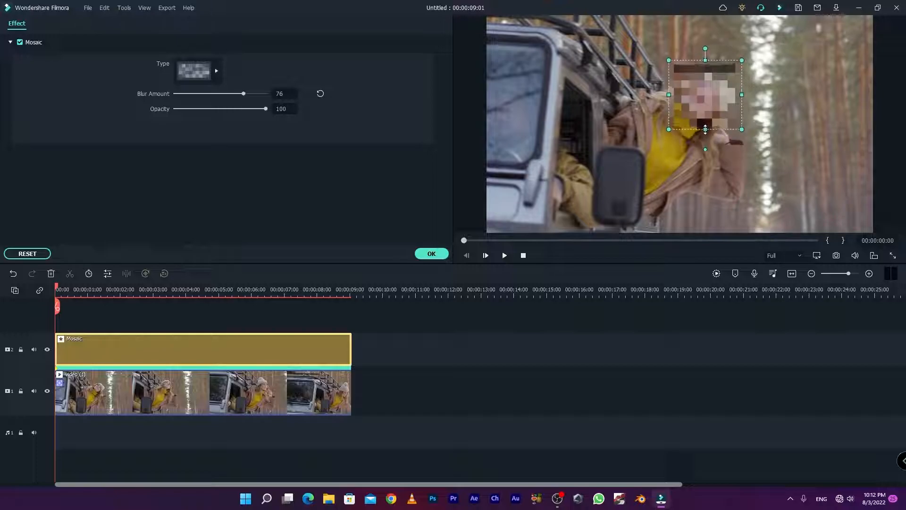
Link the Mosaic effect to the video (1) clip's motion tracking and scrub back through the clip to review it.
{"action": "left_click", "coordinate": [721, 154]}
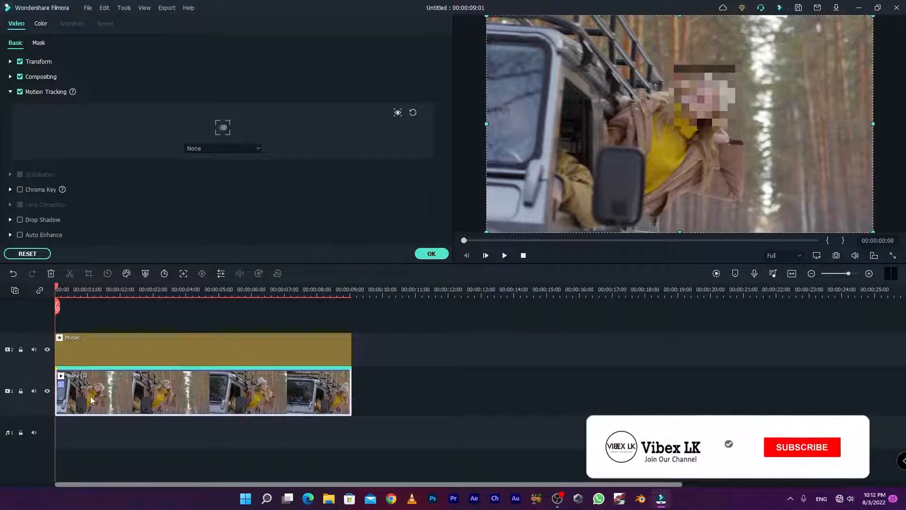
{"action": "left_click", "coordinate": [258, 149]}
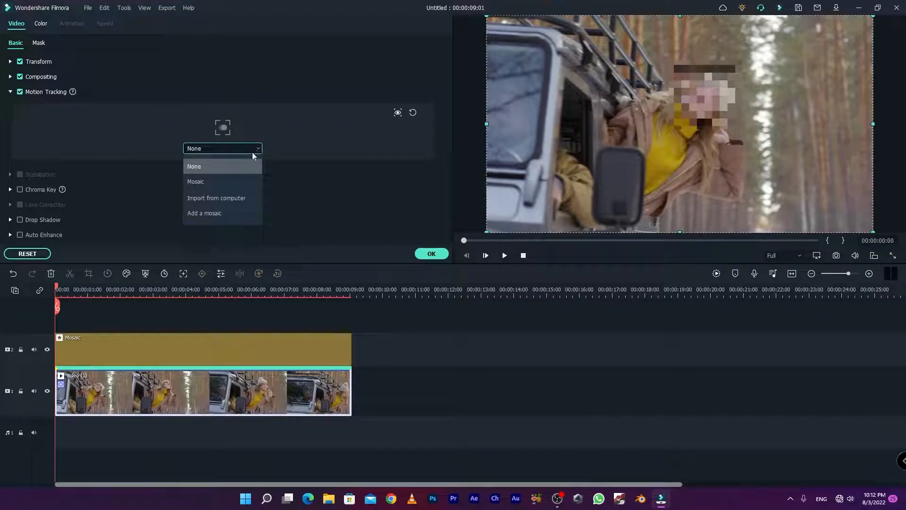
{"action": "left_click", "coordinate": [199, 184]}
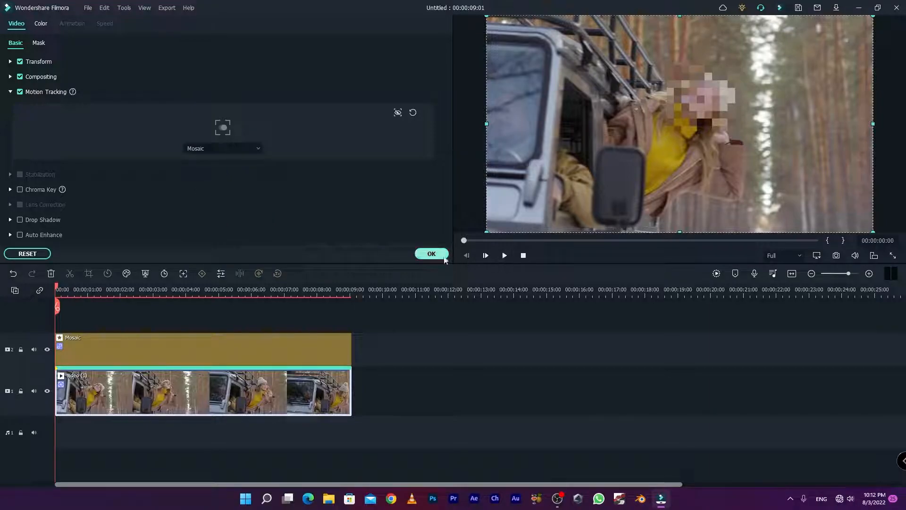
{"action": "left_click", "coordinate": [431, 254]}
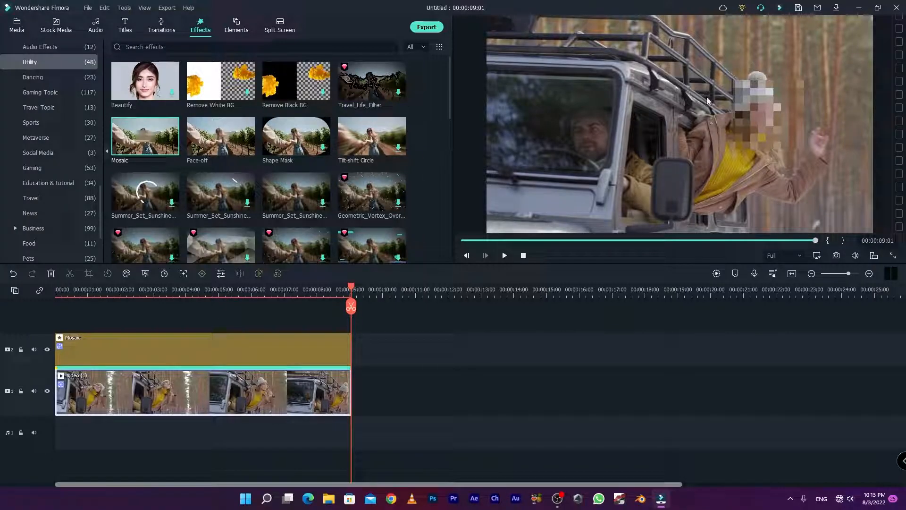
{"action": "left_click_drag", "start_coordinate": [351, 306], "coordinate": [92, 325]}
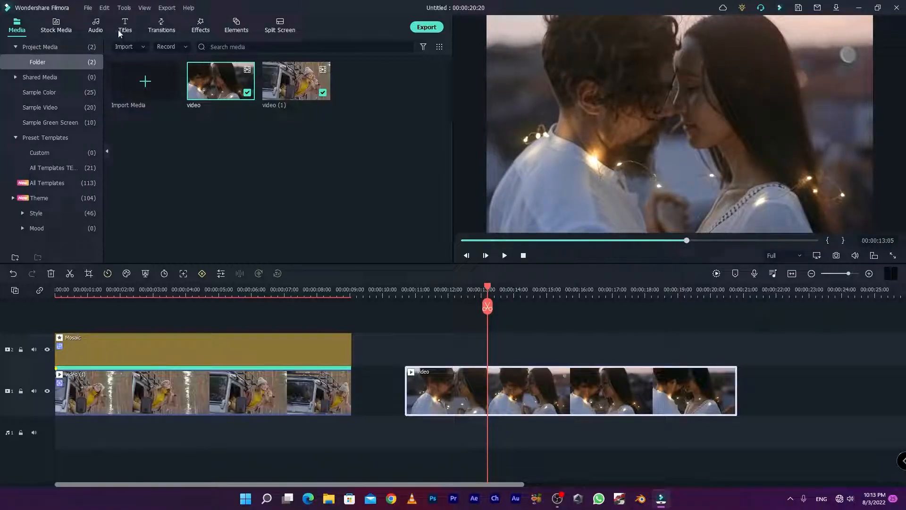
Add another Mosaic effect on the second video track above the couple clip and extend it to about the clip's end.
{"action": "left_click", "coordinate": [194, 26]}
{"action": "left_click_drag", "start_coordinate": [151, 140], "coordinate": [418, 350]}
{"action": "left_click_drag", "start_coordinate": [568, 351], "coordinate": [733, 357]}
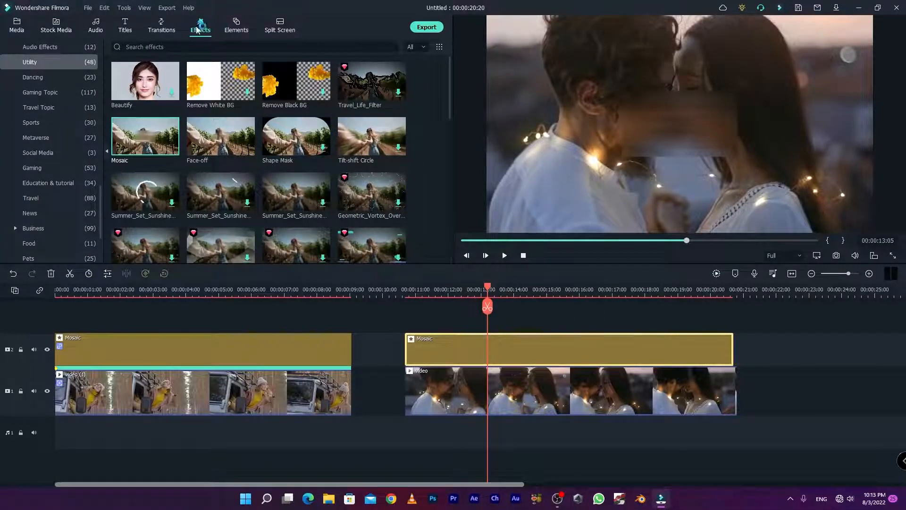
Give the couple clip's Mosaic effect the pixelated block type and a Blur Amount of 87.
{"action": "double_click", "coordinate": [448, 349]}
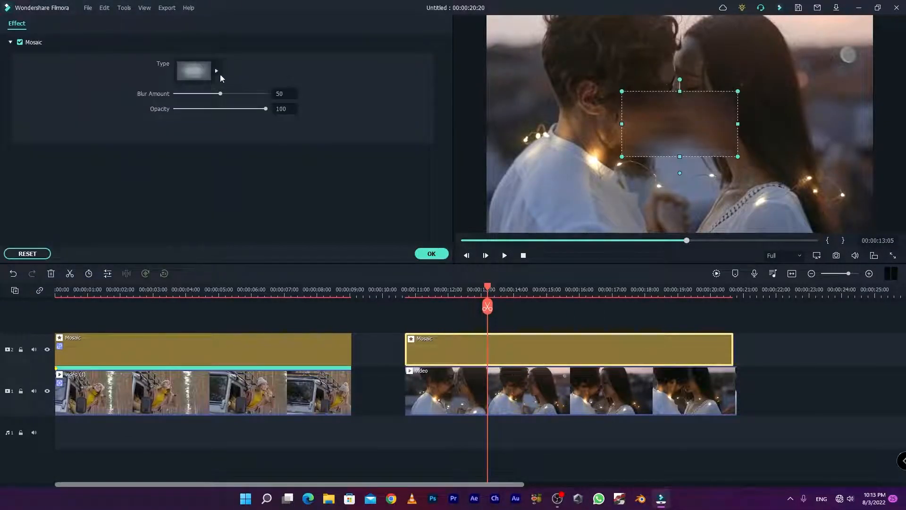
{"action": "left_click", "coordinate": [216, 71]}
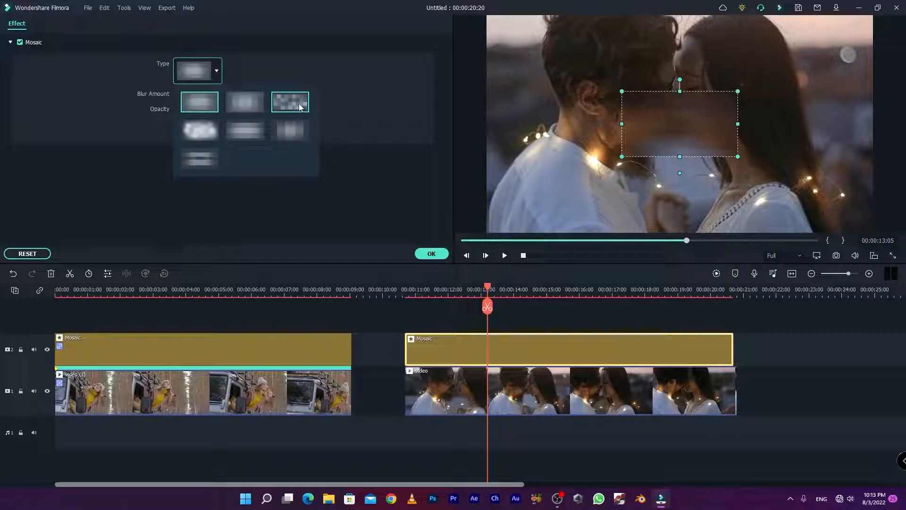
{"action": "left_click", "coordinate": [289, 98]}
{"action": "left_click_drag", "start_coordinate": [231, 96], "coordinate": [254, 95]}
Enlarge the couple clip's mosaic area to cover the whole frame and play part of the clip to preview it.
{"action": "left_click_drag", "start_coordinate": [622, 157], "coordinate": [503, 235]}
{"action": "key", "text": "space"}
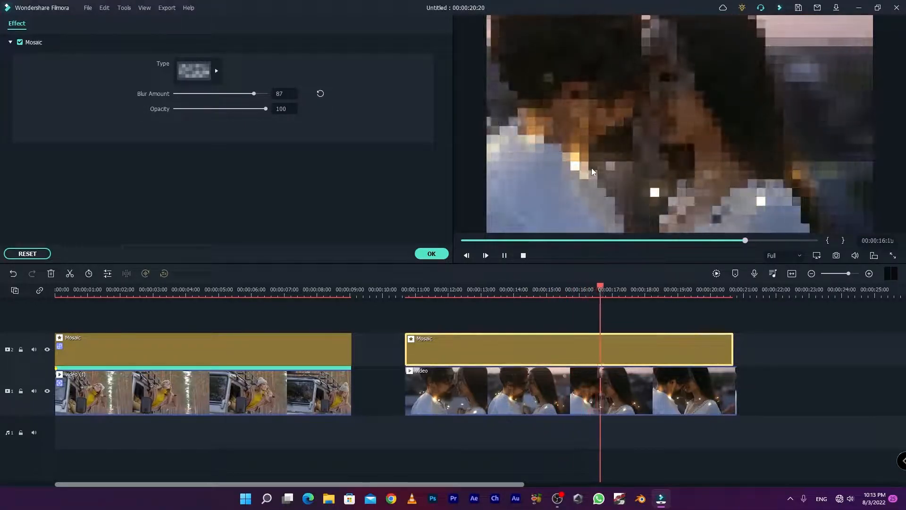
{"action": "key", "text": "space"}
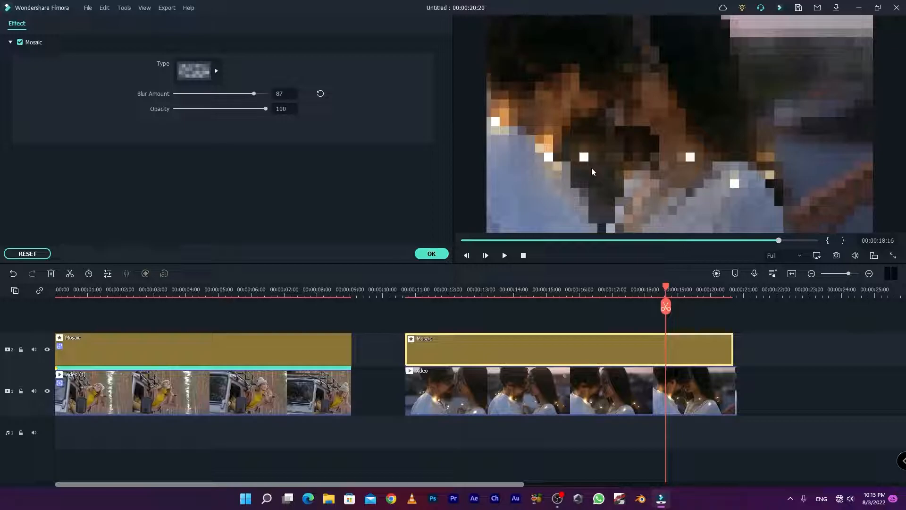